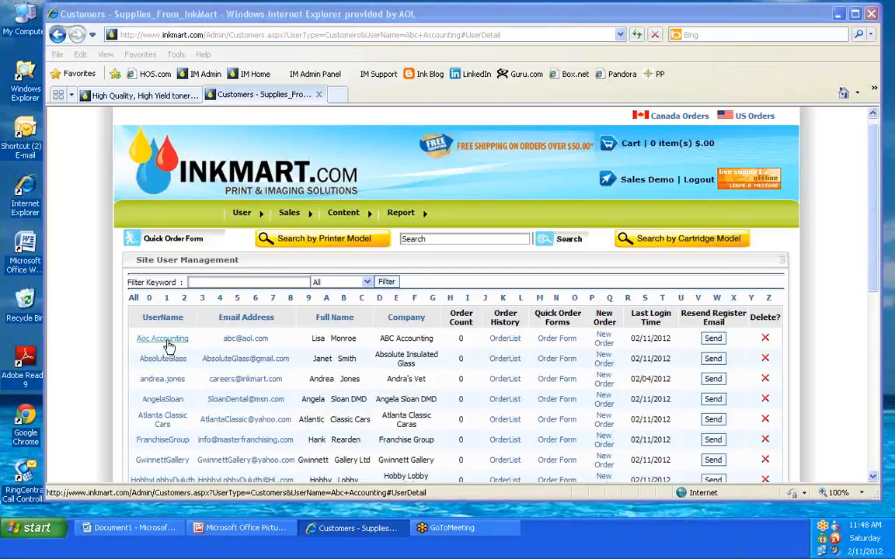
Step: Open the Abc Accounting customer record and view its billing details, ending on its shipping information
{"action": "left_click", "coordinate": [168, 345]}
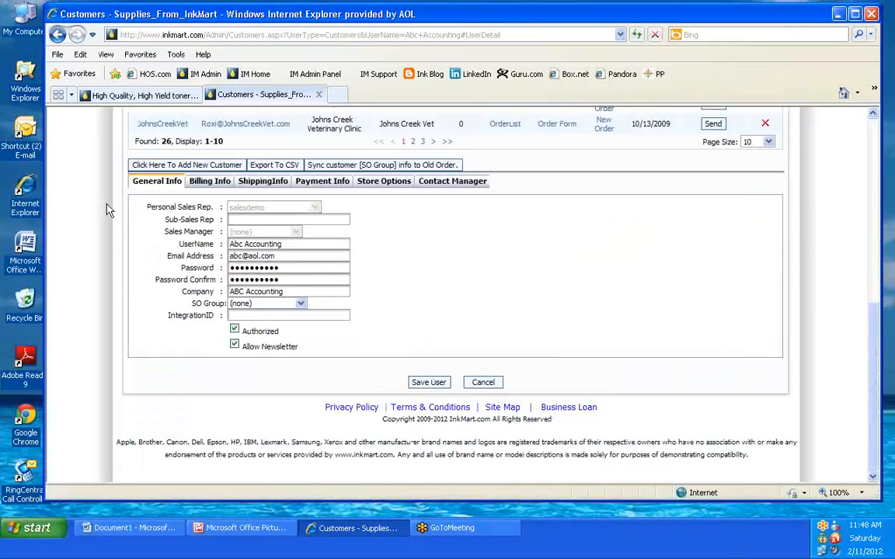
{"action": "left_click", "coordinate": [195, 181]}
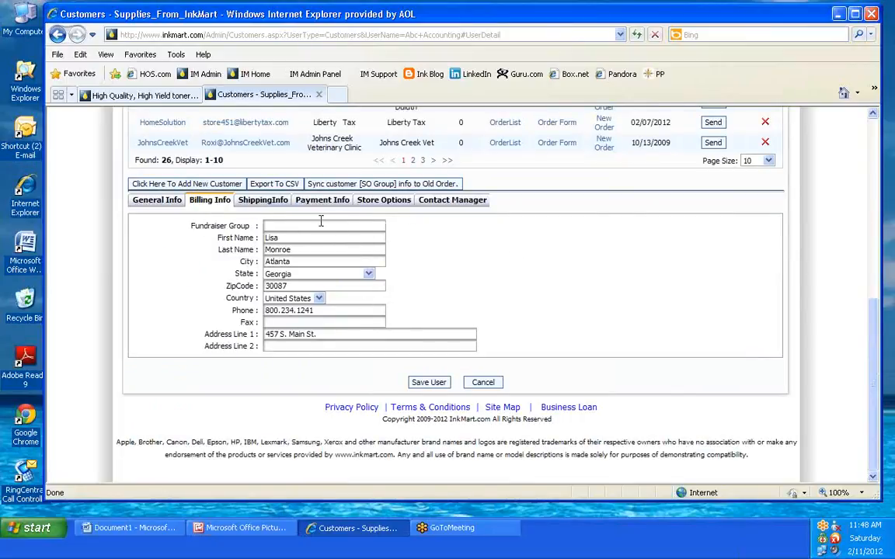
{"action": "left_click", "coordinate": [264, 200]}
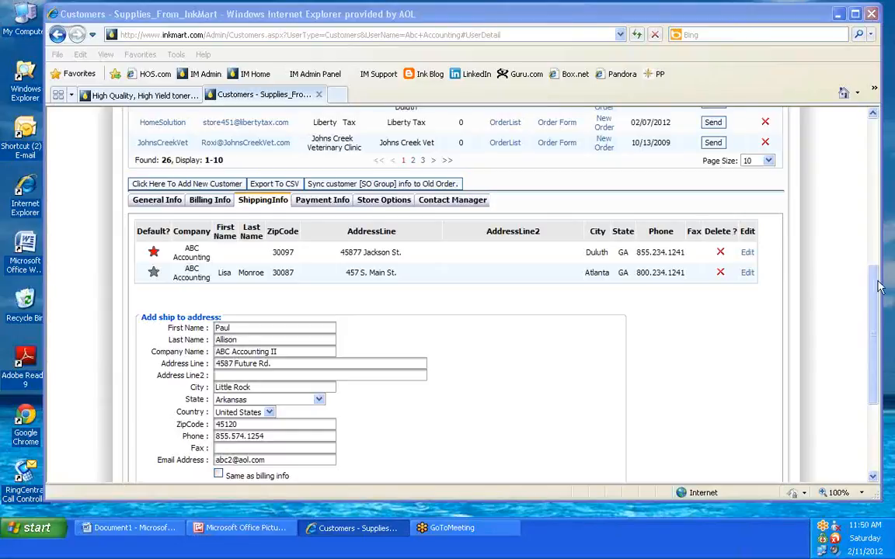
Step: Go through the fields of the new ABC Accounting II ship-to address in Arkansas and save the address
{"action": "left_click_drag", "start_coordinate": [875, 290], "coordinate": [875, 328]}
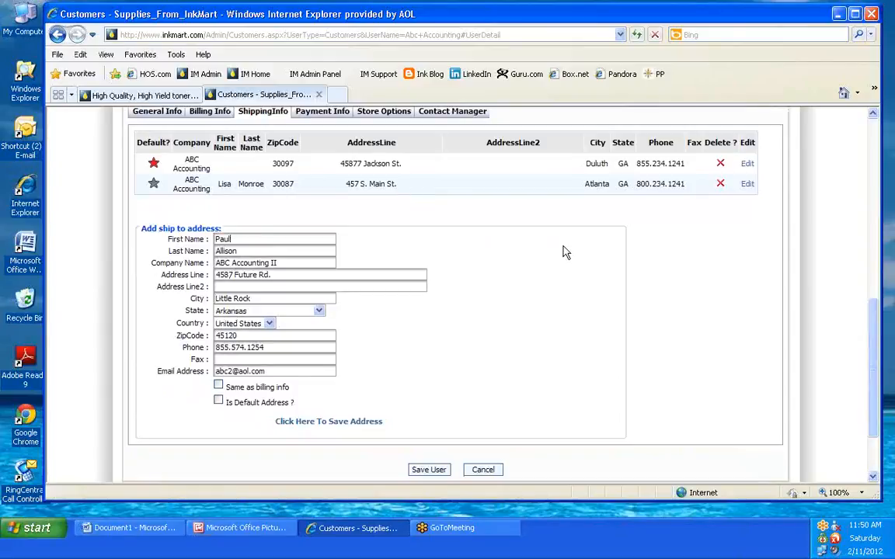
{"action": "key", "text": "Tab"}
{"action": "key", "text": "Tab"}
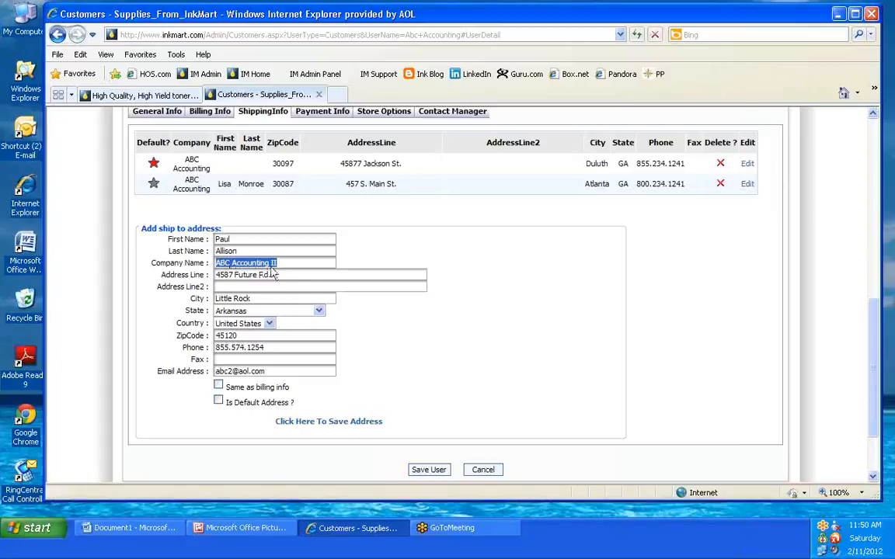
{"action": "key", "text": "Tab"}
{"action": "key", "text": "Tab"}
{"action": "key", "text": "Tab"}
{"action": "key", "text": "Tab"}
{"action": "key", "text": "Tab"}
{"action": "key", "text": "Tab"}
{"action": "key", "text": "Tab"}
{"action": "key", "text": "Tab"}
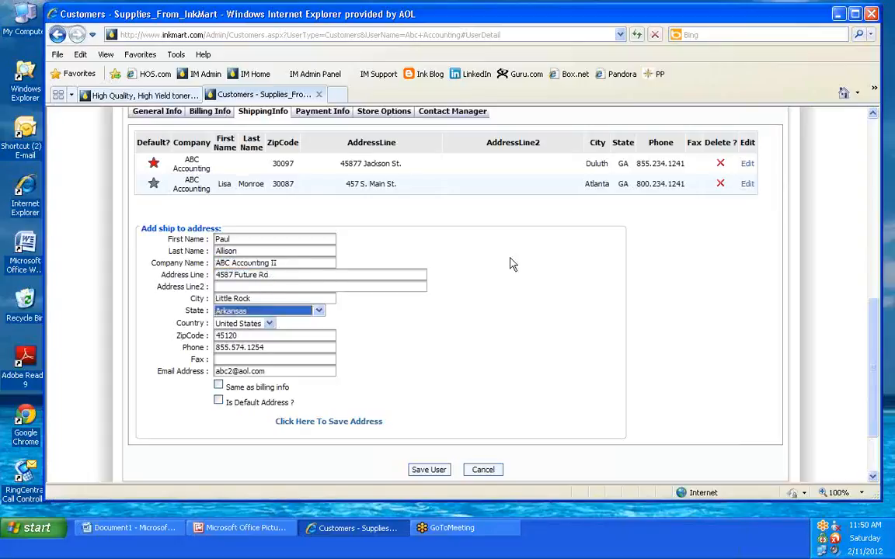
{"action": "key", "text": "Tab"}
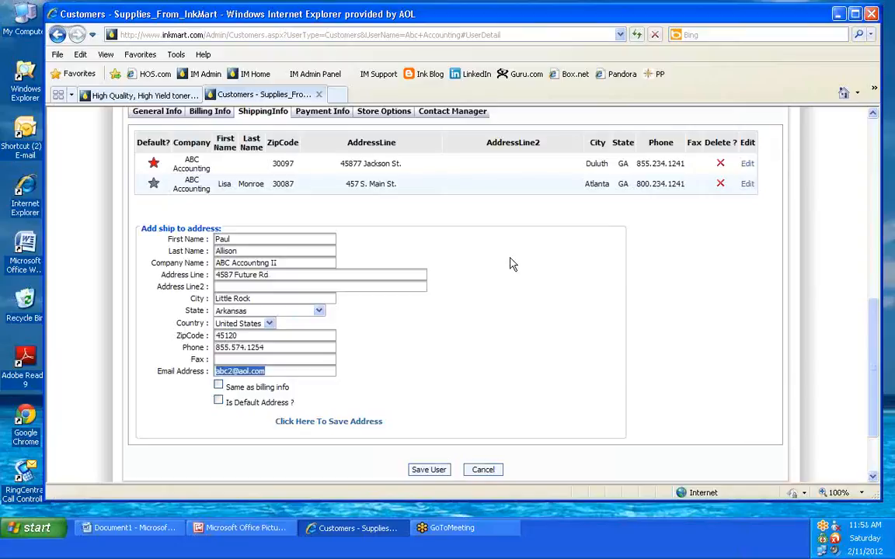
{"action": "left_click", "coordinate": [626, 359]}
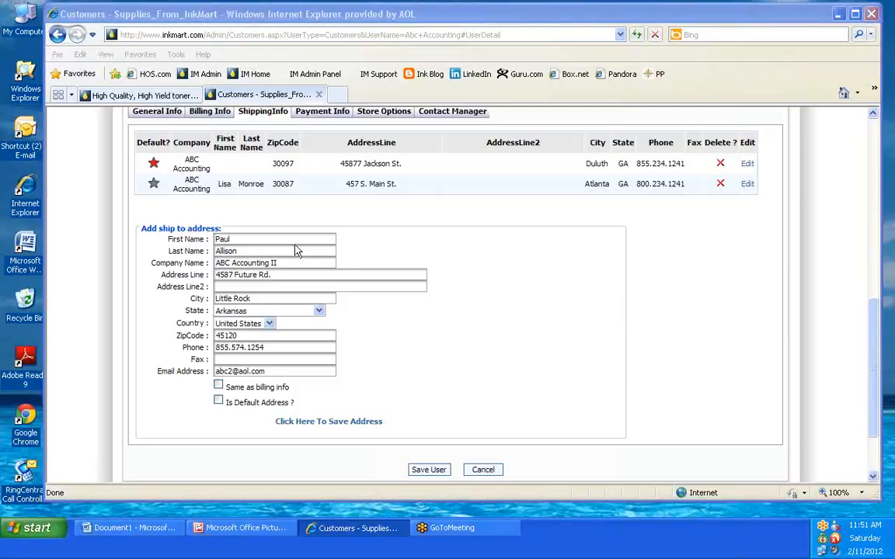
{"action": "left_click", "coordinate": [376, 425]}
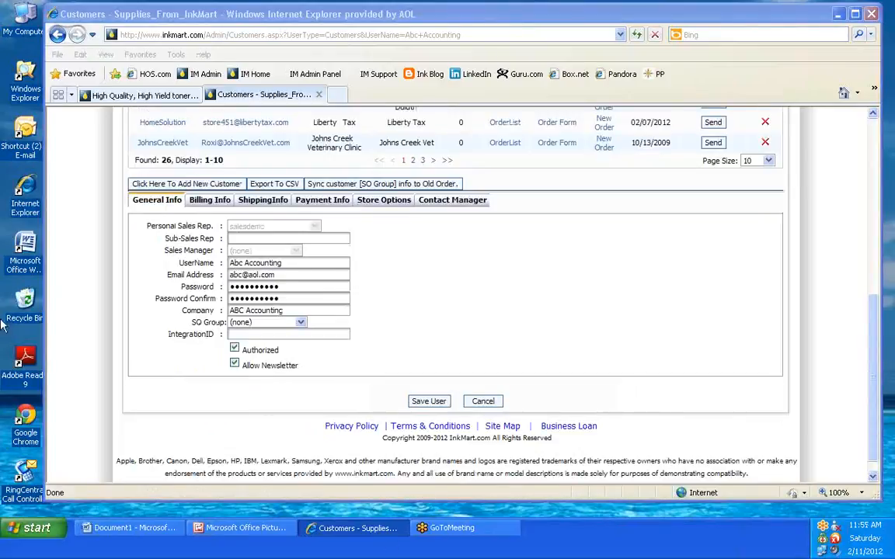
Step: Compare the customer's billing details with the saved shipping addresses, checking the company name on the Atlanta entry
{"action": "left_click", "coordinate": [250, 200]}
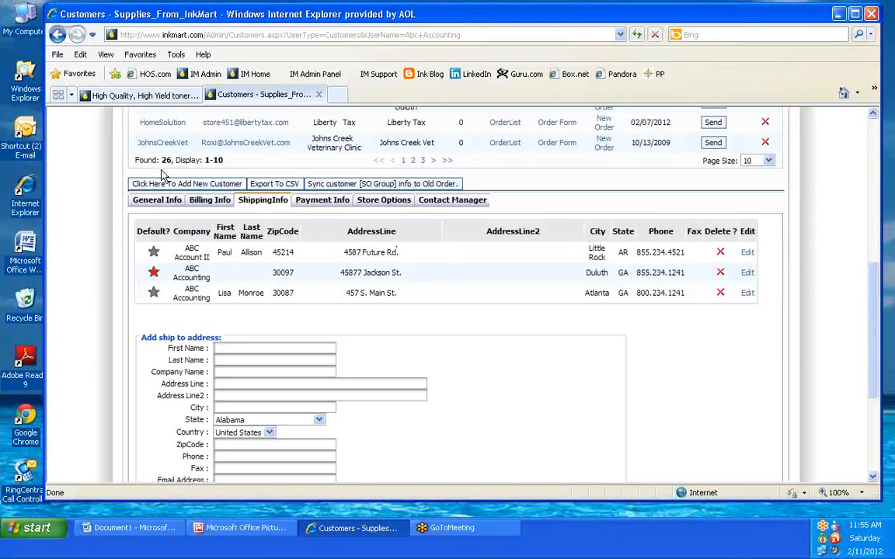
{"action": "left_click", "coordinate": [202, 198]}
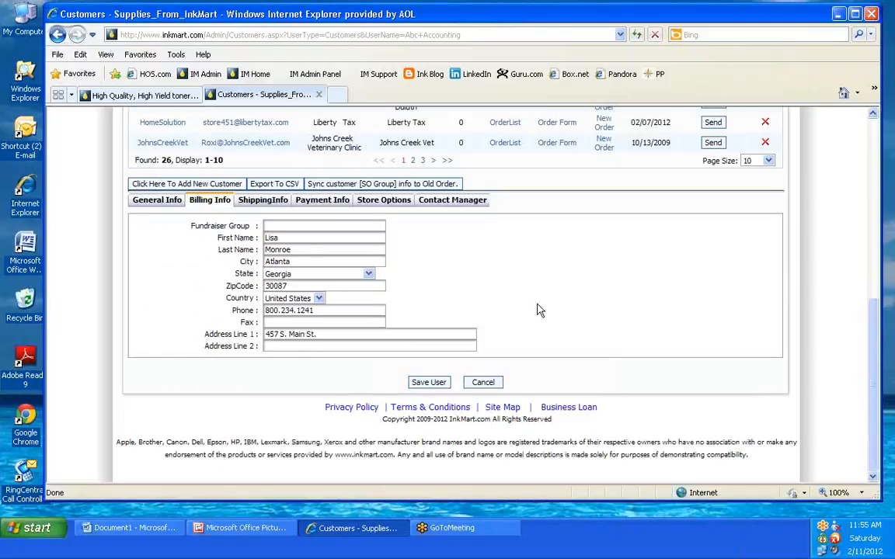
{"action": "left_click", "coordinate": [257, 200]}
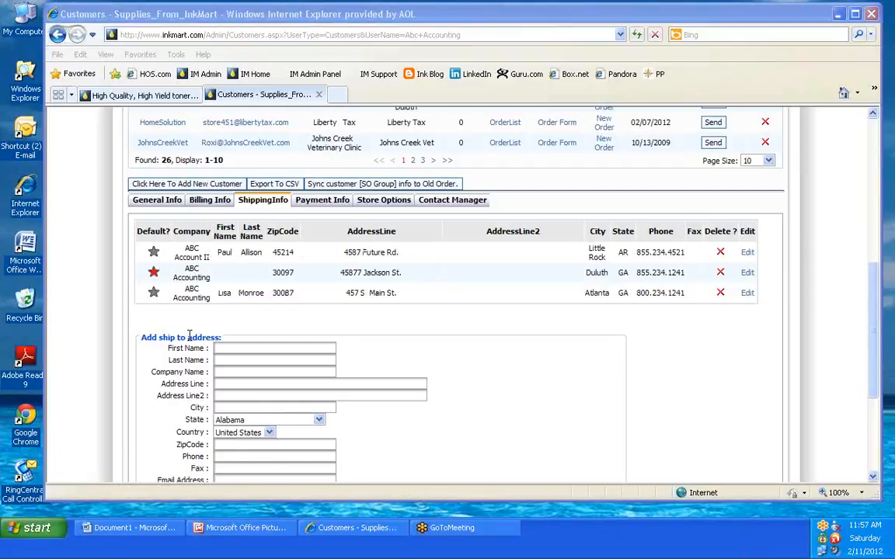
{"action": "left_click_drag", "start_coordinate": [152, 371], "coordinate": [208, 373]}
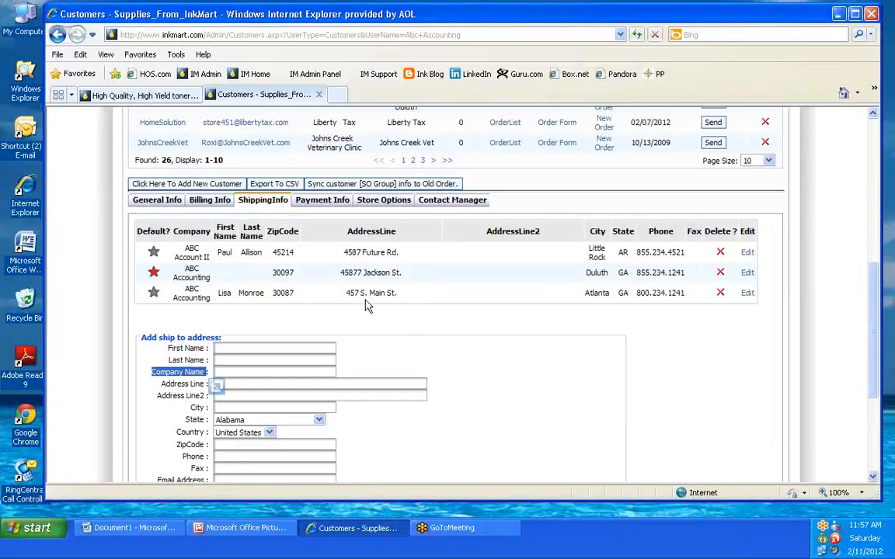
{"action": "left_click", "coordinate": [186, 292]}
{"action": "left_click_drag", "start_coordinate": [185, 290], "coordinate": [209, 300]}
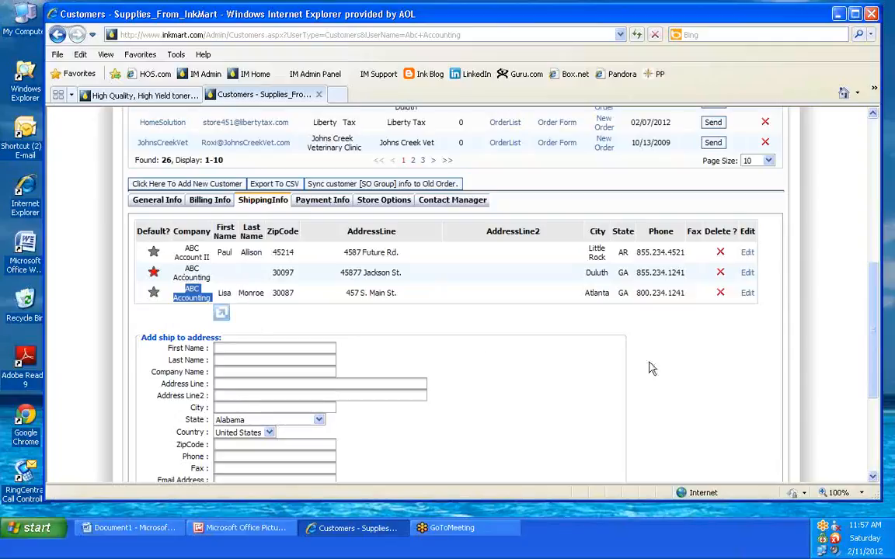
{"action": "left_click", "coordinate": [823, 362]}
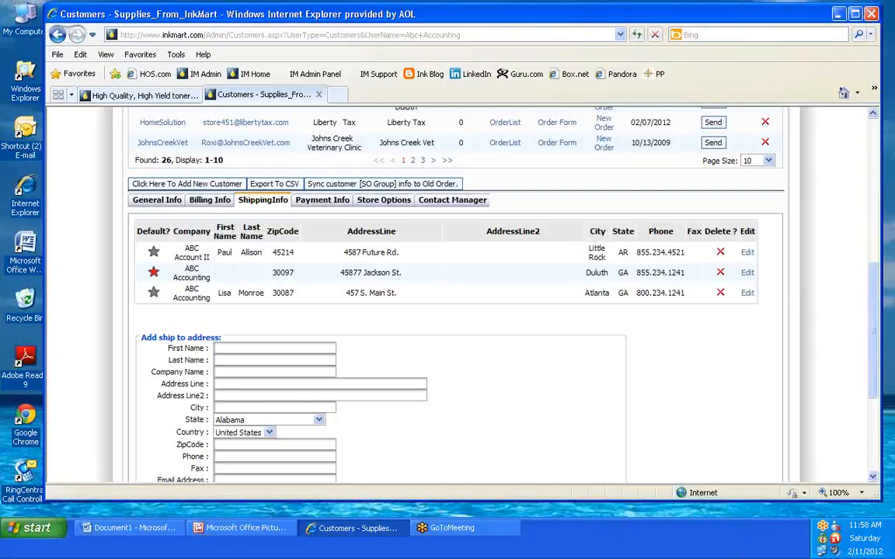
Step: Change the company name of the Atlanta ship-to address to the contact's first name in possessive form plus "Home" and save it
{"action": "left_click", "coordinate": [746, 295]}
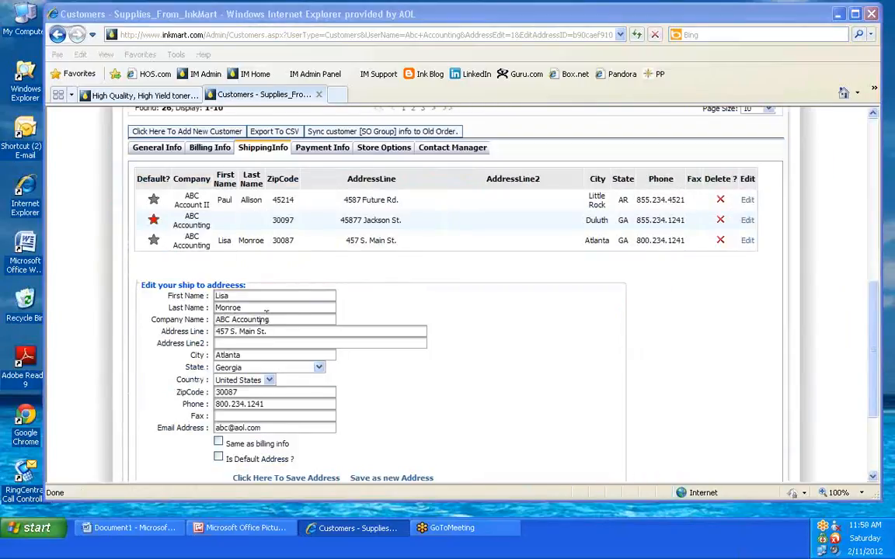
{"action": "left_click_drag", "start_coordinate": [283, 320], "coordinate": [194, 319]}
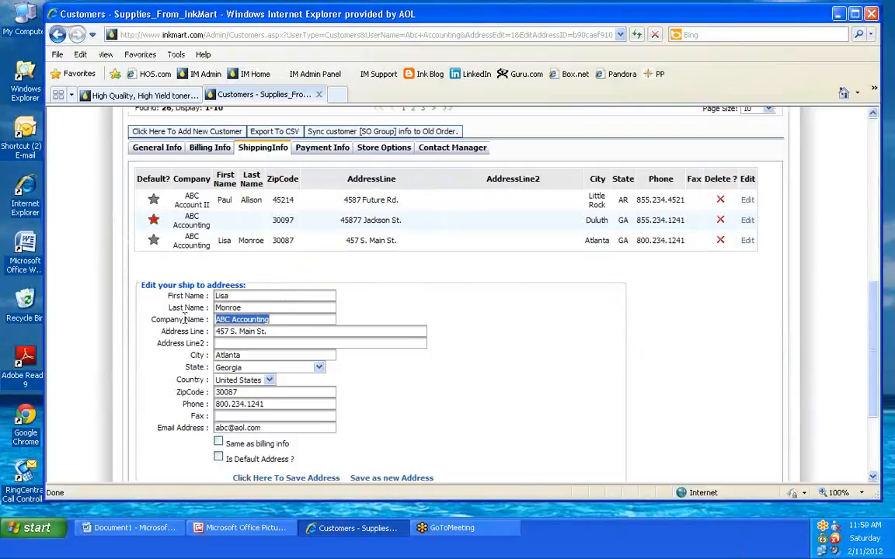
{"action": "key", "text": "BackSpace"}
{"action": "type", "text": "Lisa's H"}
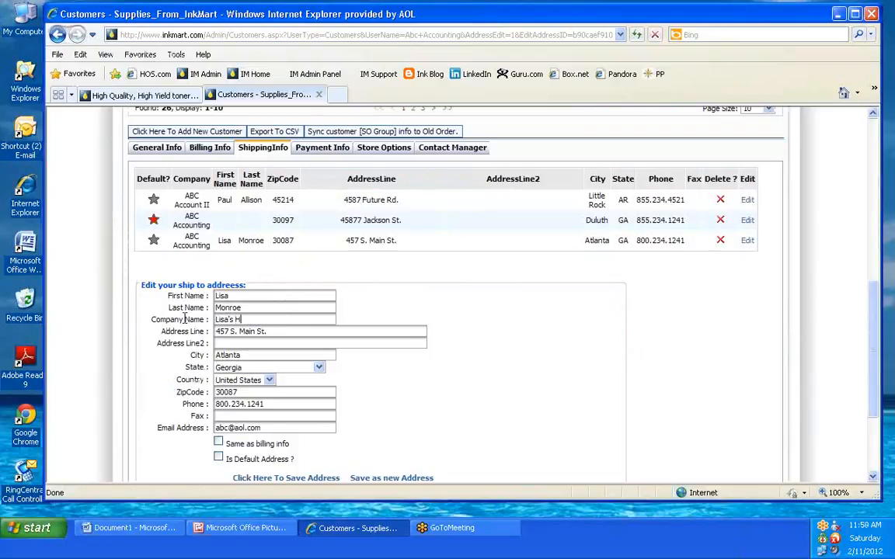
{"action": "type", "text": "ome"}
{"action": "scroll", "coordinate": [590, 408], "scroll_direction": "down", "scroll_amount": 3}
{"action": "left_click", "coordinate": [303, 336]}
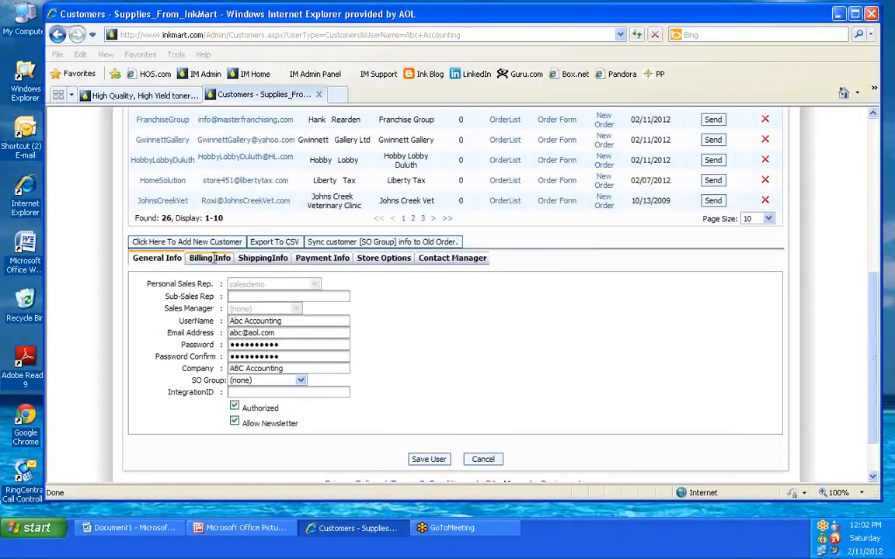
Step: Review the customer's billing details and shipping address list, checking the company name of the Atlanta entry
{"action": "left_click", "coordinate": [209, 258]}
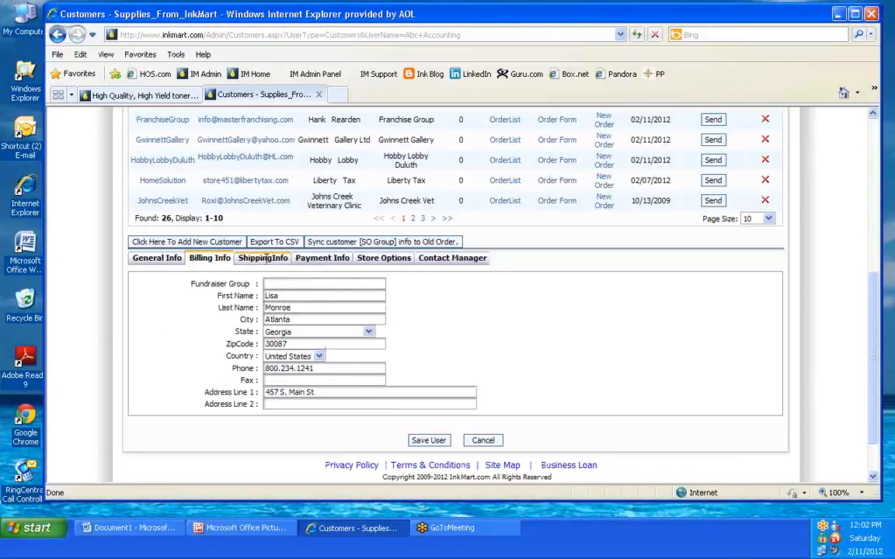
{"action": "left_click", "coordinate": [264, 258]}
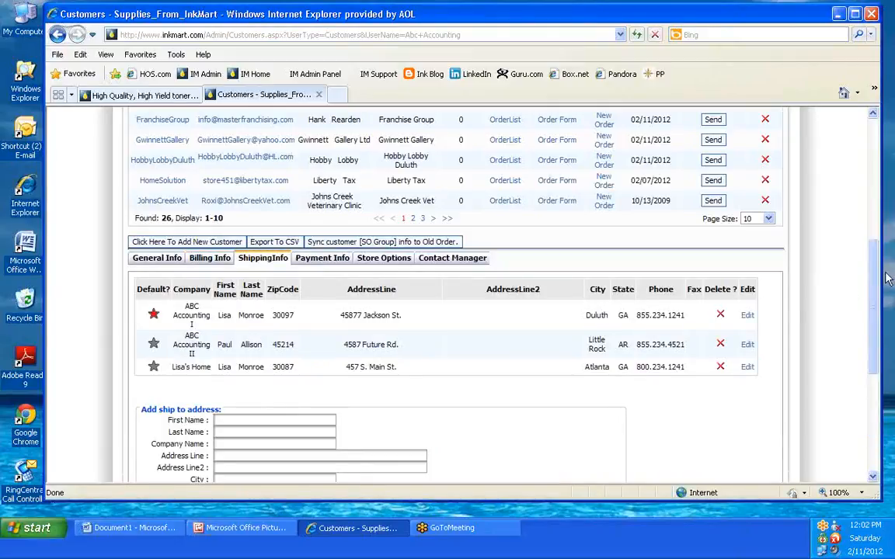
{"action": "scroll", "coordinate": [784, 287], "scroll_direction": "down", "scroll_amount": 3}
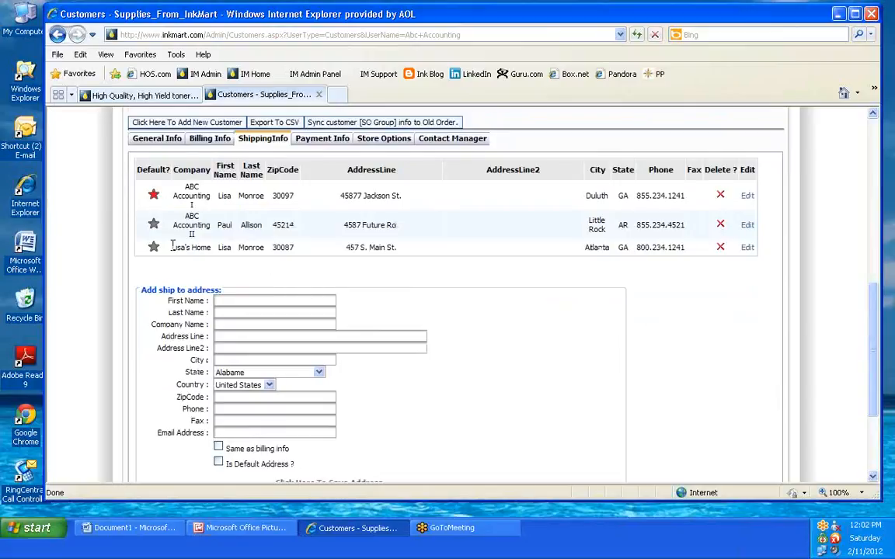
{"action": "left_click_drag", "start_coordinate": [174, 247], "coordinate": [212, 253]}
{"action": "left_click", "coordinate": [707, 364]}
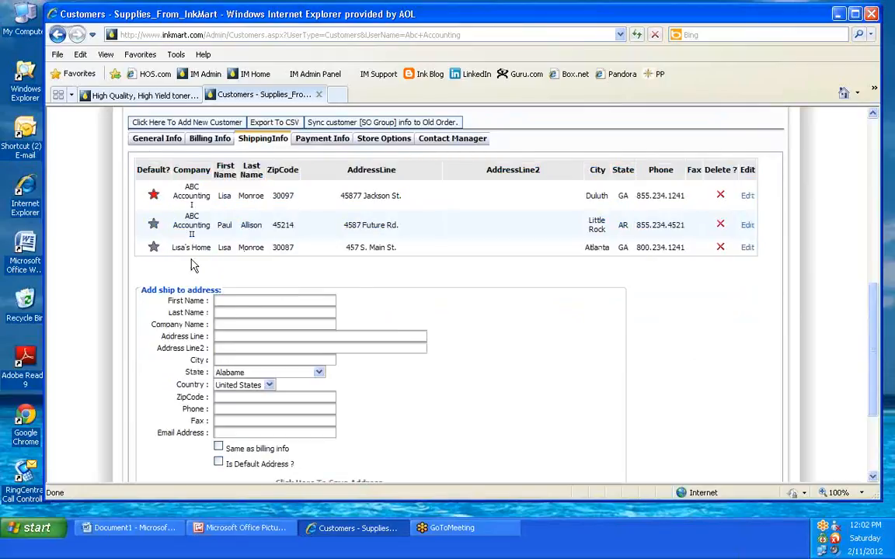